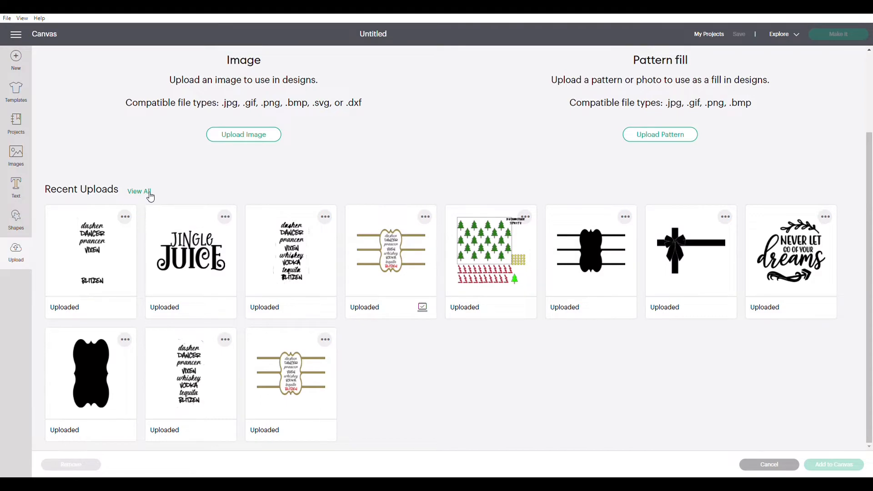
- Add the uploaded "Cold Days Warm Hearts" image to the canvas
left_click(139, 191)
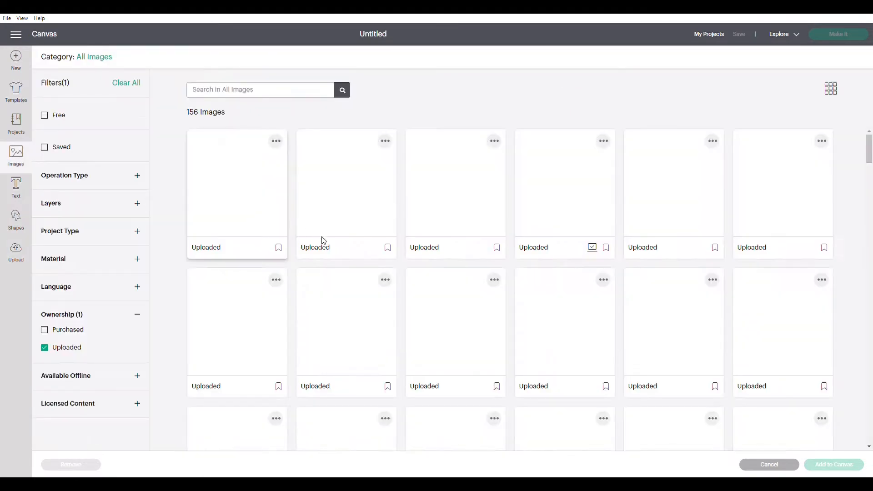
scroll(277, 244, "down", 4)
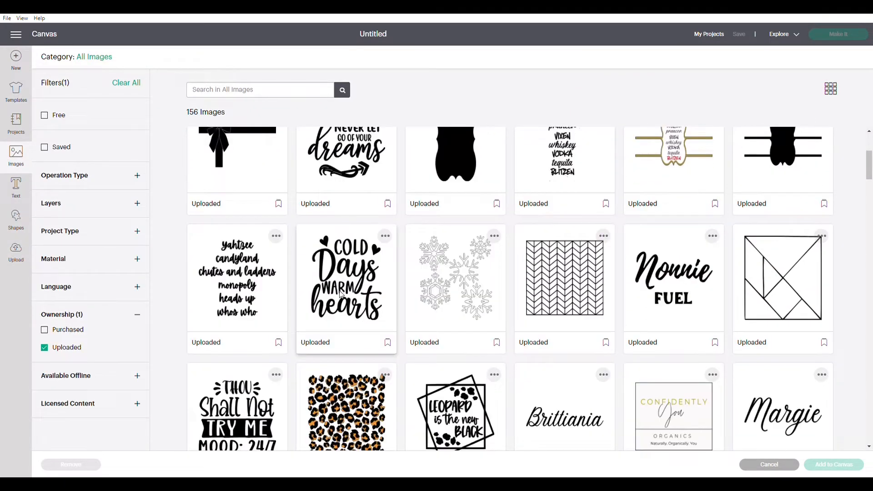
left_click(355, 274)
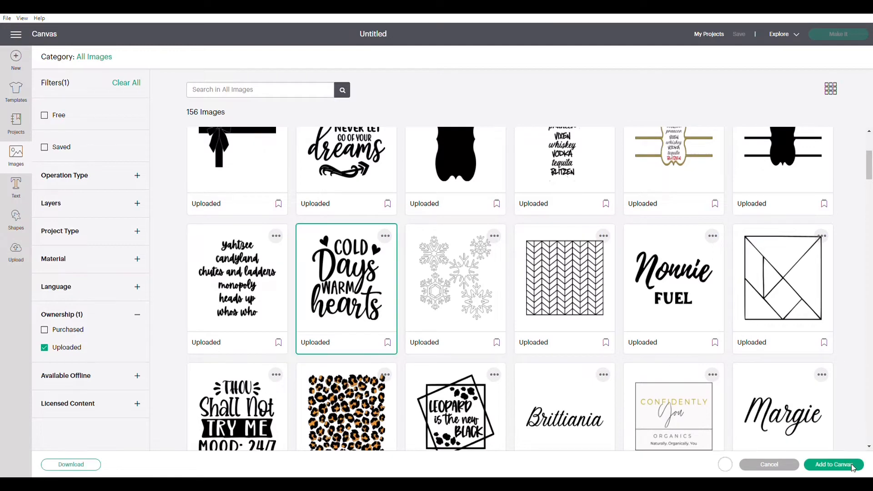
left_click(834, 464)
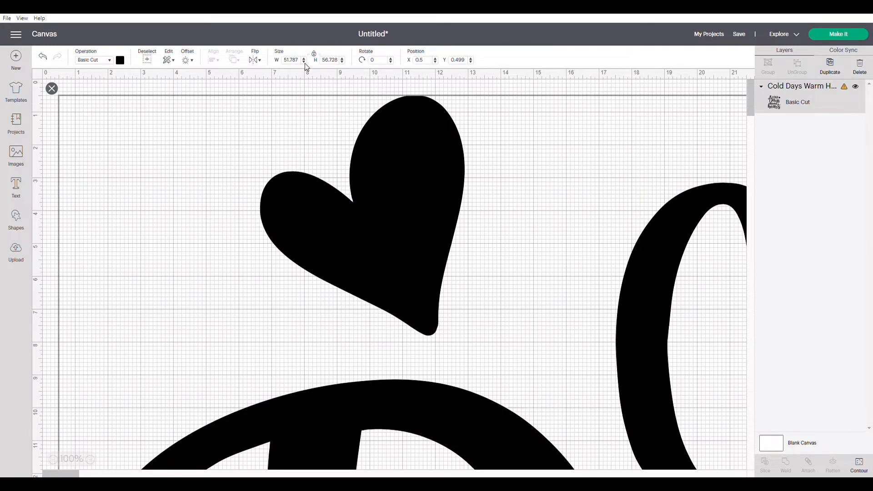
- Set the lettering's width to 3.5 in and move it to the middle of the canvas
left_click_drag(303, 63, 279, 58)
type("3.5")
key("Return")
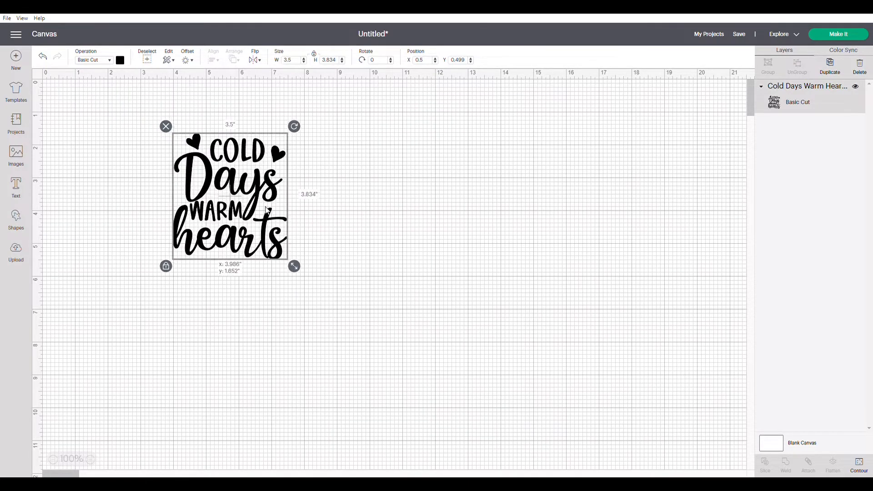
left_click_drag(268, 210, 404, 249)
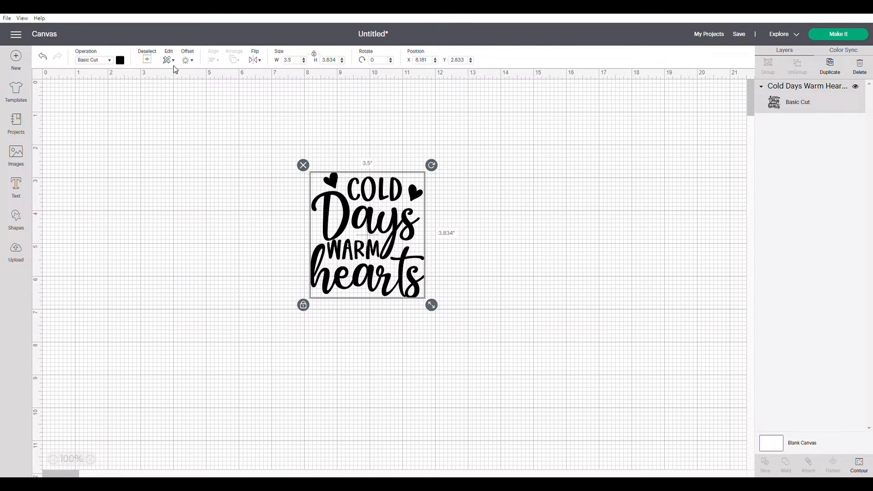
- Create a 0.08 in offset with rounded corners around the "Cold Days Warm Hearts" lettering
left_click(188, 61)
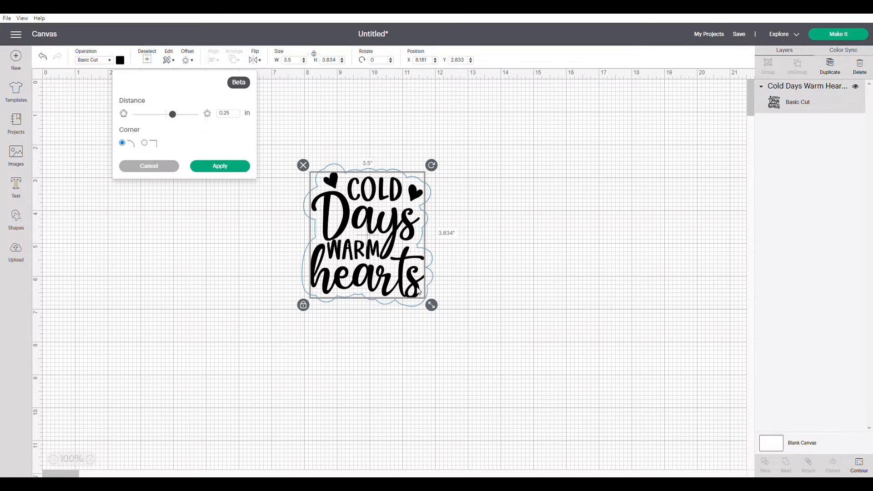
left_click(238, 116)
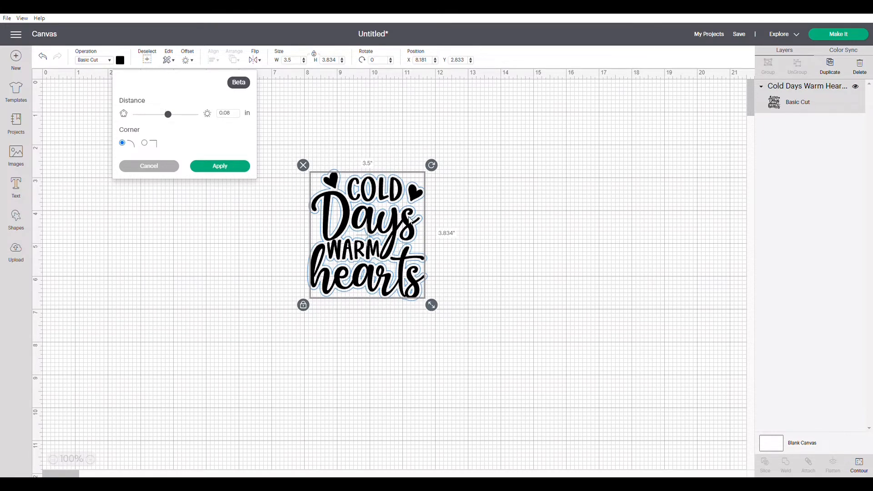
left_click(240, 169)
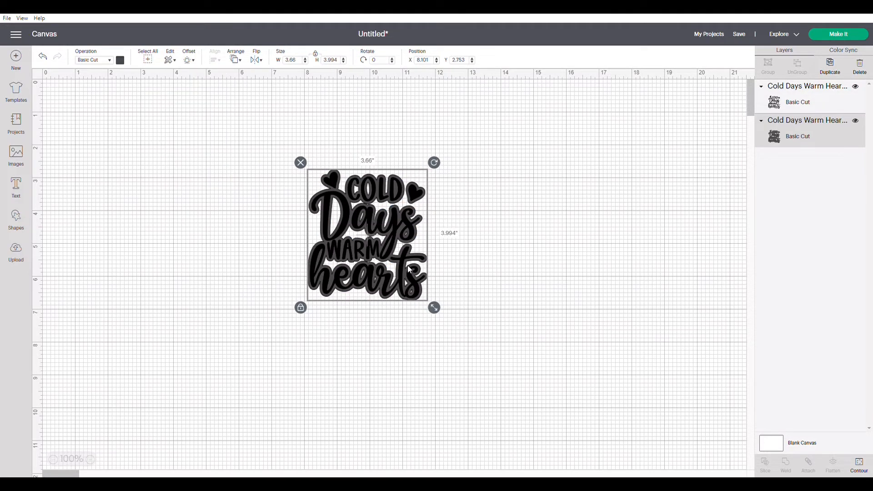
- Slice the lettering out of its offset layer
left_click(570, 163)
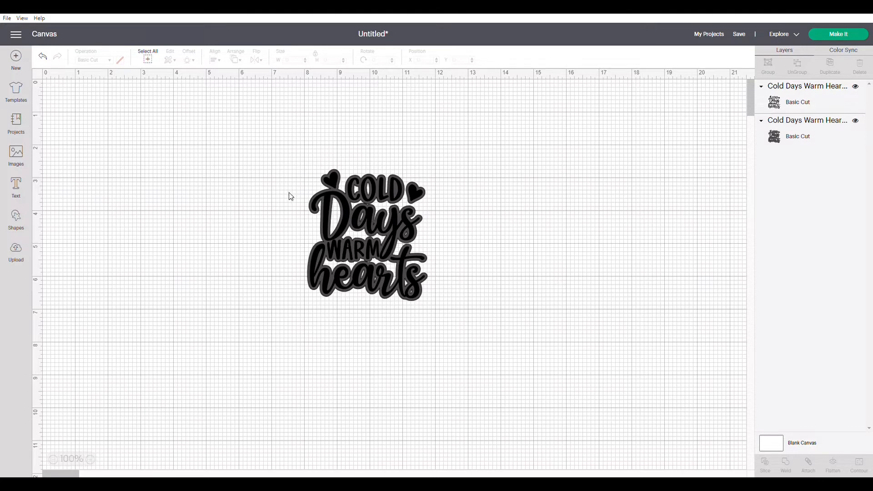
left_click_drag(291, 156, 461, 335)
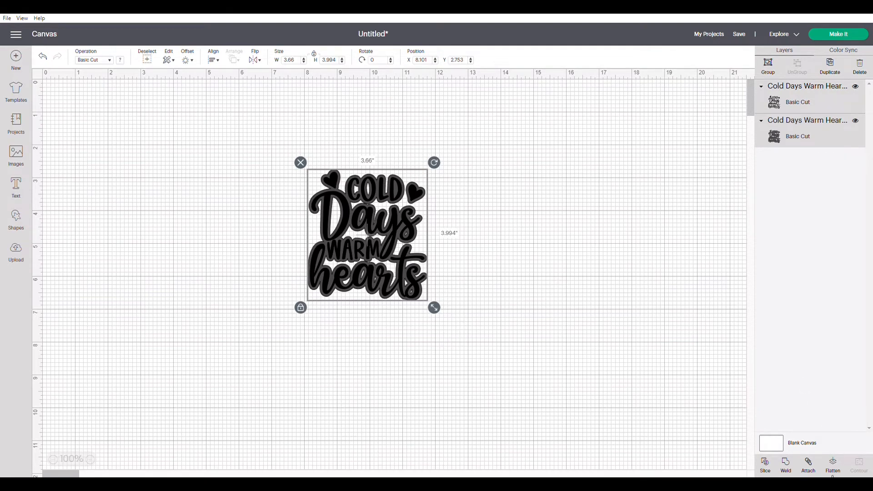
left_click(767, 473)
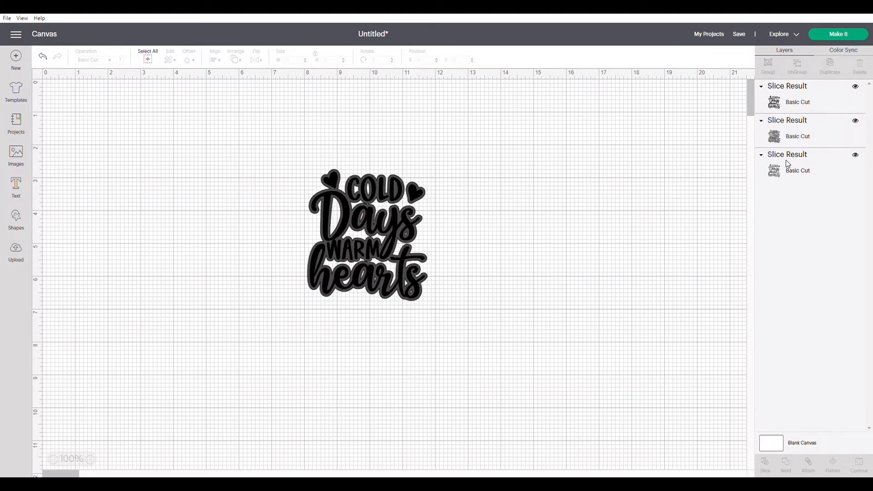
- Separate the black lettering and the hollow outline from the slice results, and delete the leftover solid gray lettering
left_click_drag(404, 233, 569, 203)
left_click_drag(359, 245, 533, 342)
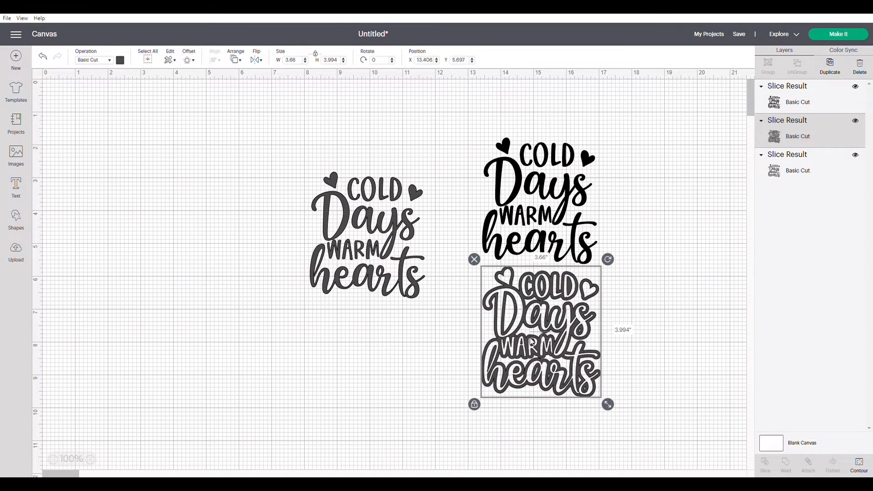
left_click(370, 257)
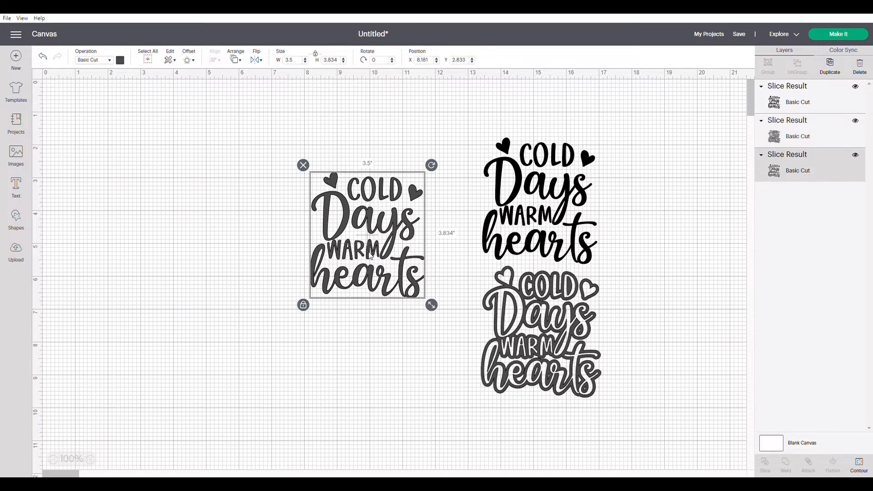
left_click(303, 165)
- Move the hollow outline back to the middle of the canvas and recolor it light green
left_click_drag(546, 321, 356, 231)
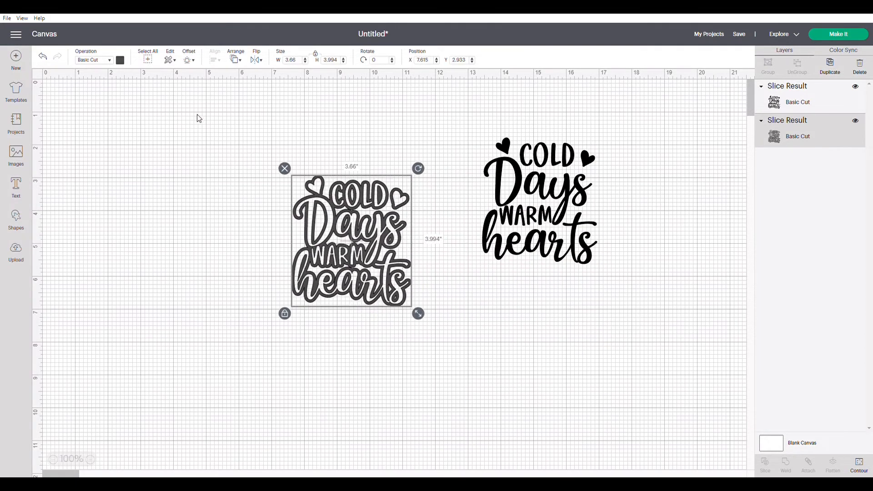
left_click(120, 60)
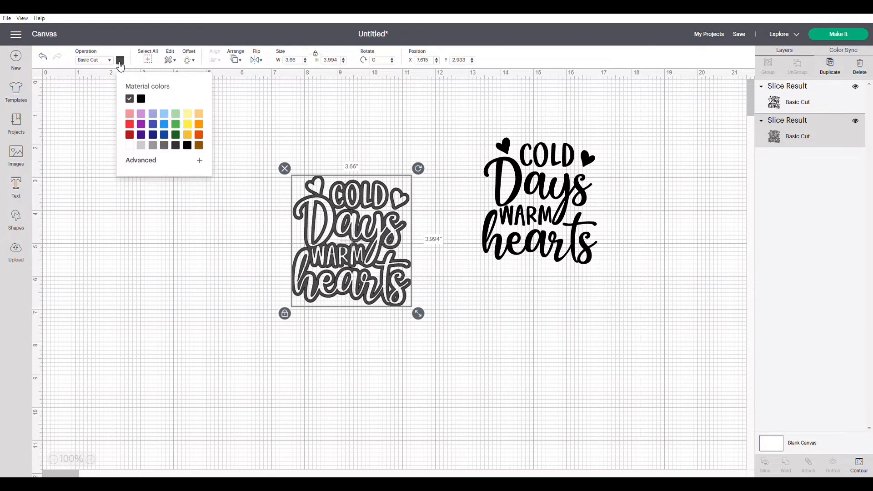
left_click(175, 114)
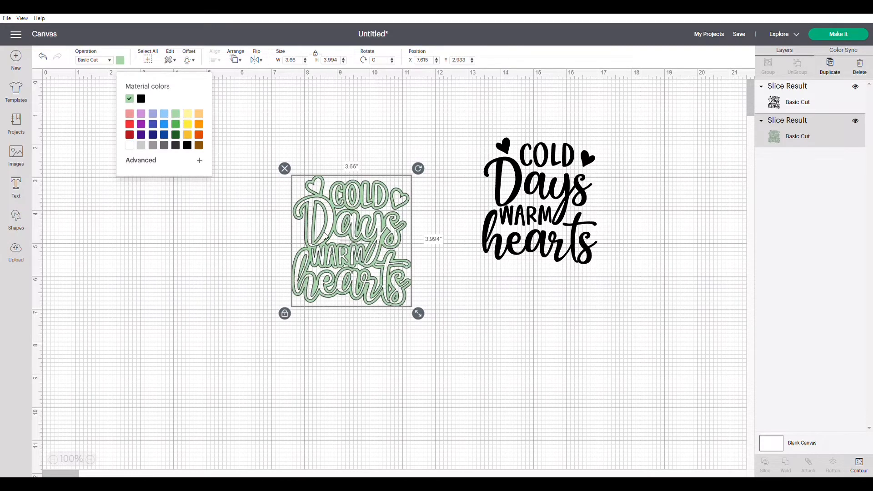
- Fit the green outline around the black lettering, and stack the two apart along the canvas's left edge with the black lettering above
left_click_drag(338, 255, 525, 216)
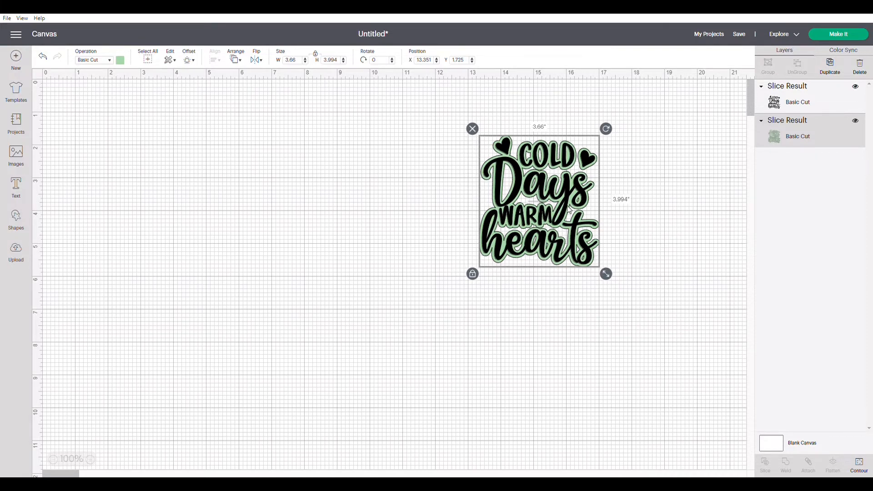
left_click_drag(566, 211, 116, 148)
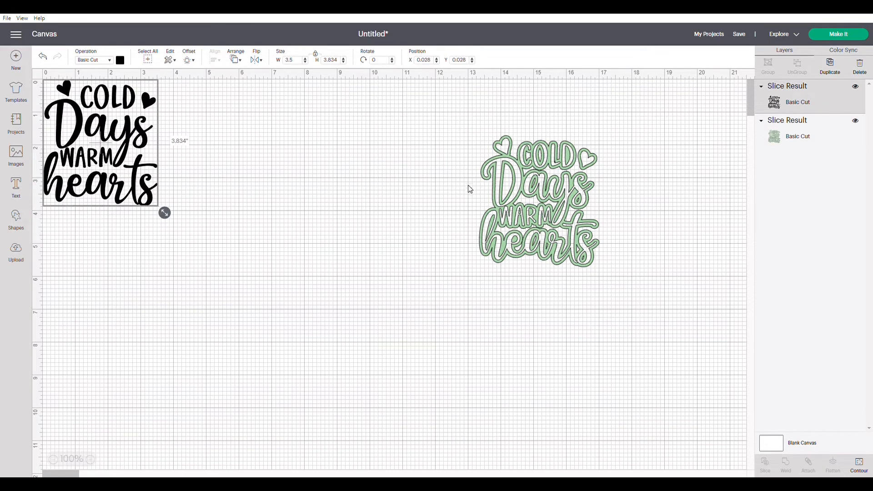
left_click_drag(529, 213, 79, 293)
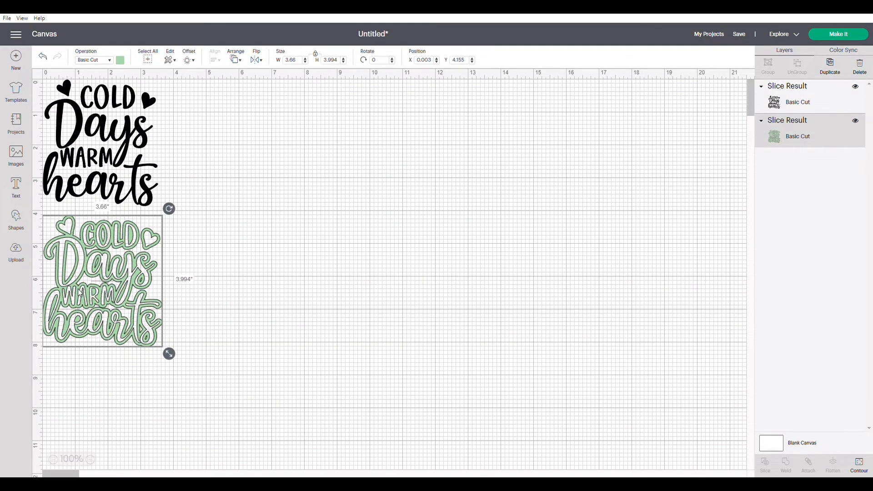
- Preview the black and green cutting mats for the project and return to the canvas without continuing to cut
left_click(839, 35)
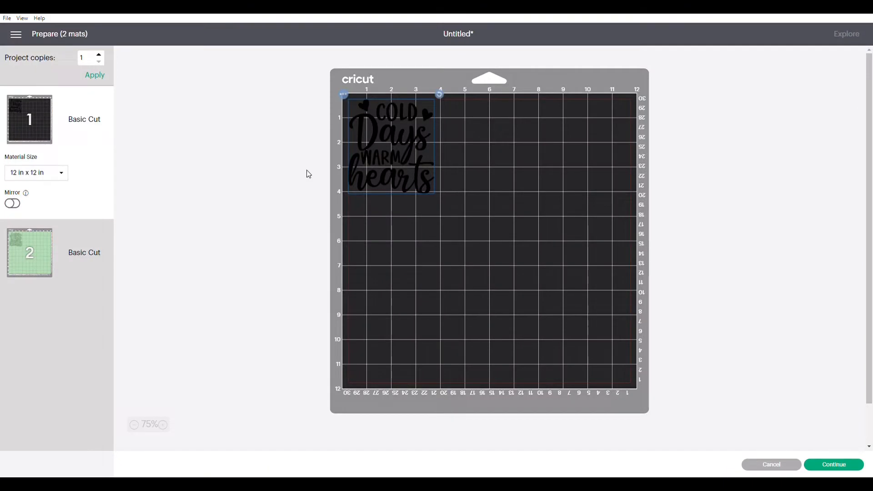
left_click(23, 266)
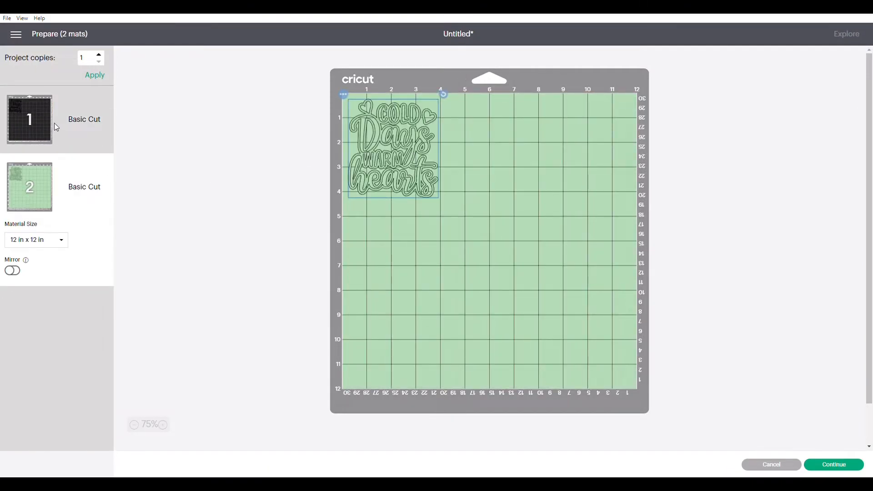
left_click(33, 117)
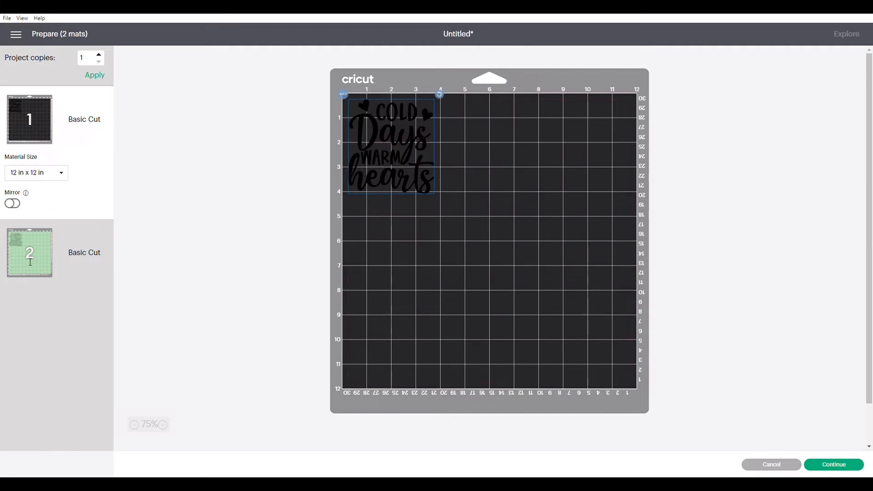
left_click(29, 263)
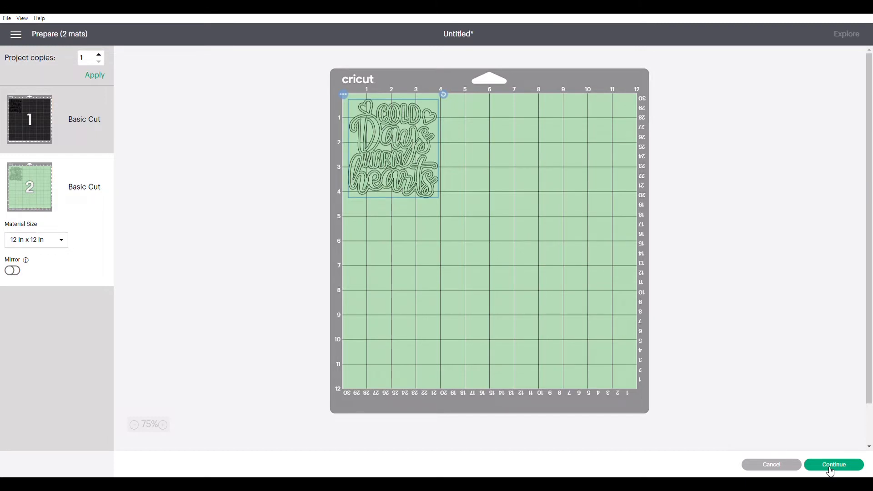
left_click(795, 466)
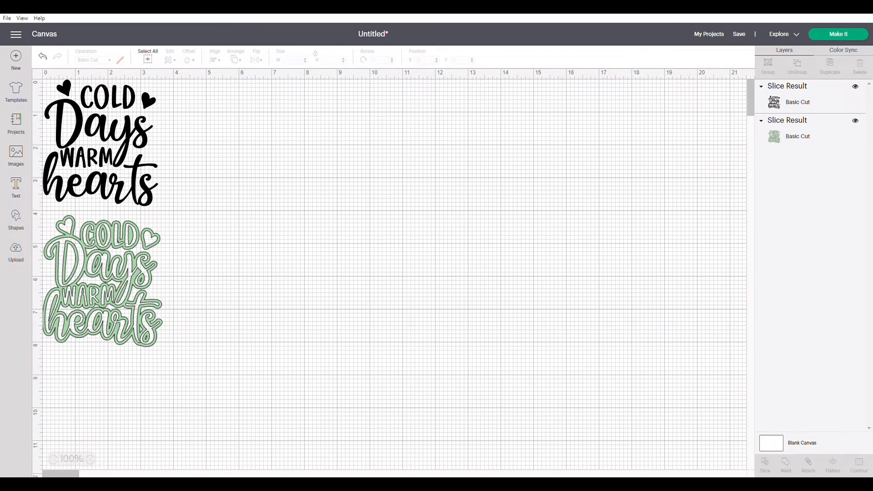
- Delete the black lettering and the green outline from the canvas
left_click(75, 154)
key("Delete")
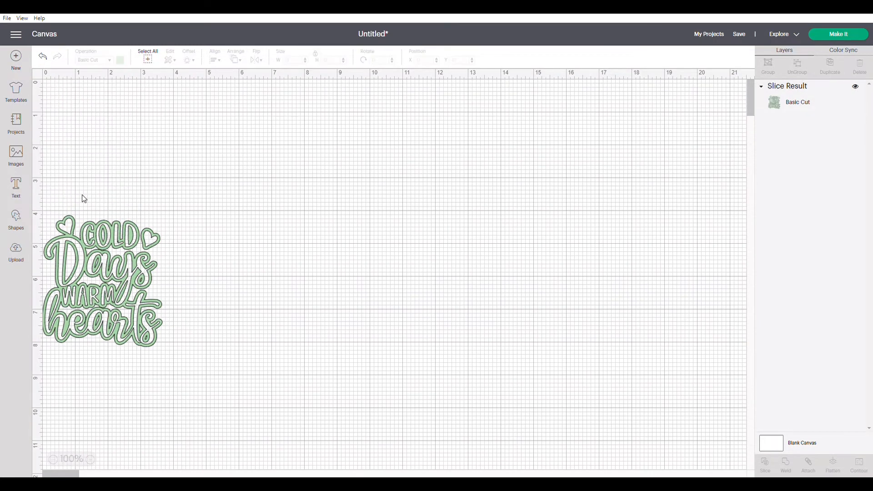
left_click(84, 281)
key("Delete")
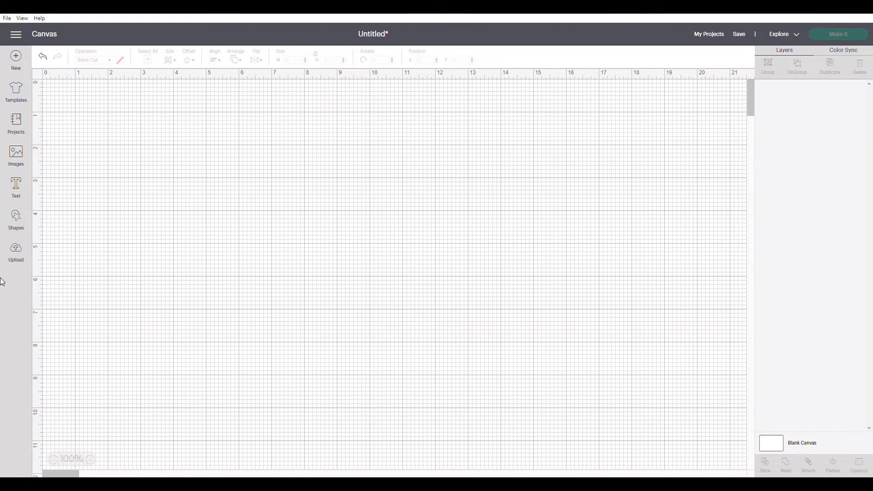
- Insert a fresh copy of the "Cold Days Warm Hearts" image from the uploaded images into the empty canvas
left_click(16, 252)
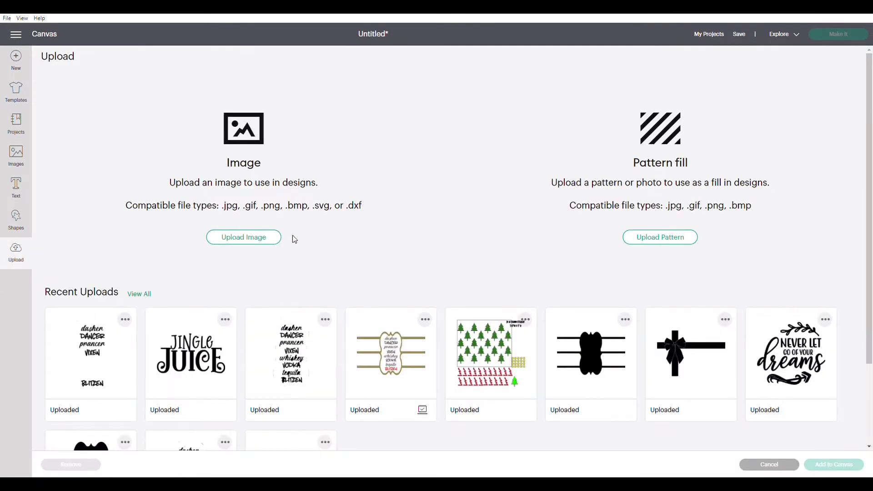
left_click(140, 294)
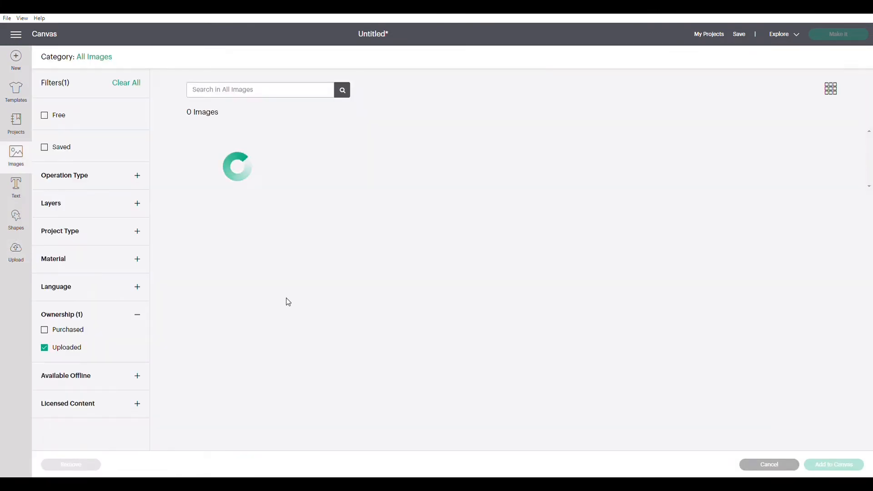
scroll(466, 234, "down", 2)
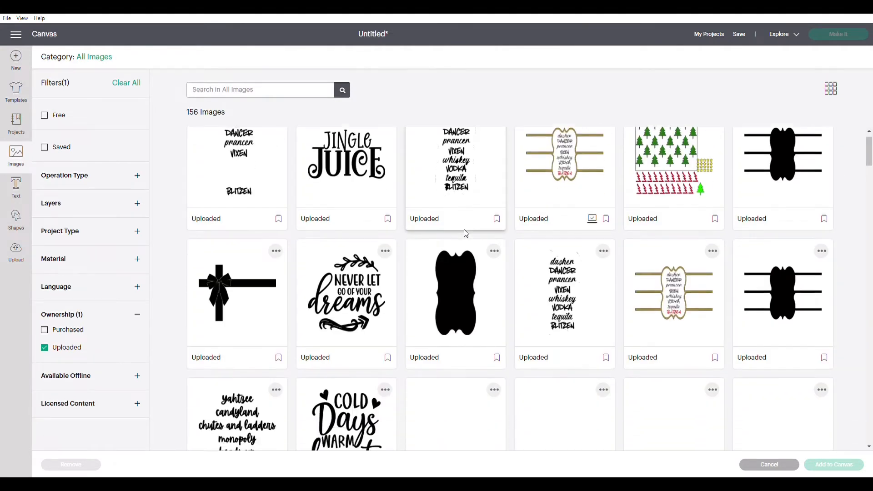
scroll(466, 234, "down", 3)
left_click(346, 282)
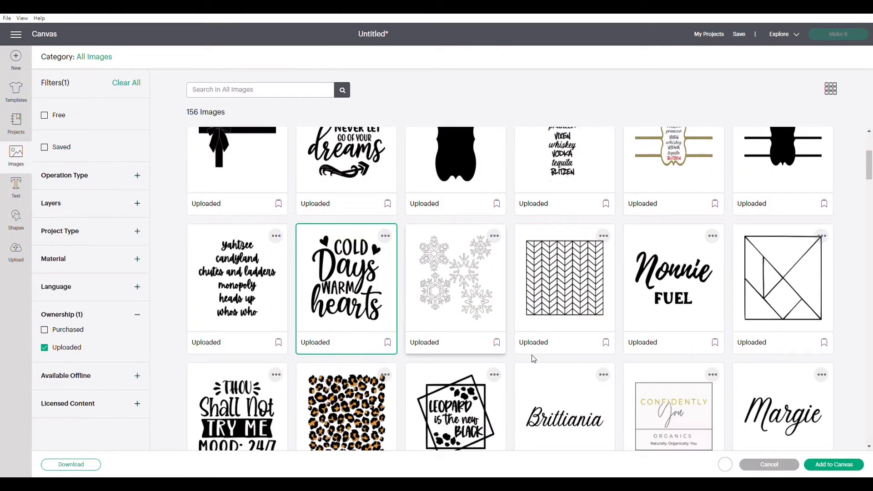
left_click(823, 468)
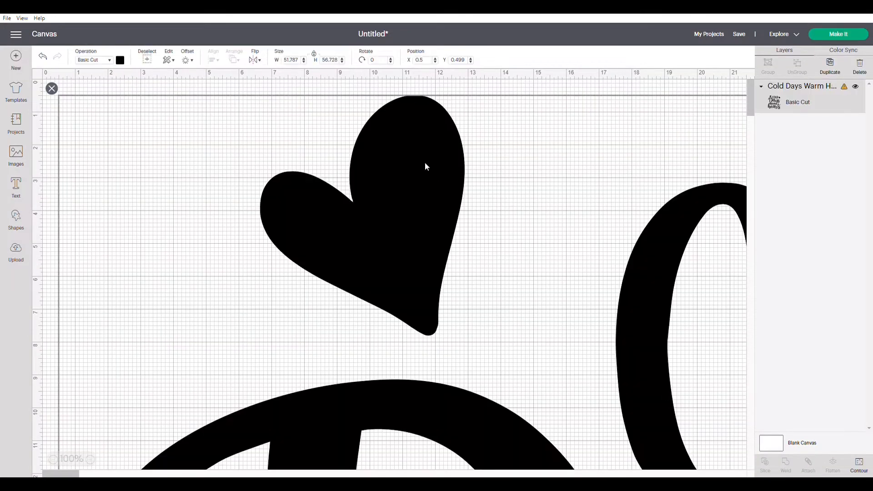
- Resize the fresh lettering copy to 3.5 in wide and position it near the middle of the canvas
left_click(291, 60)
type("3.5")
key("Return")
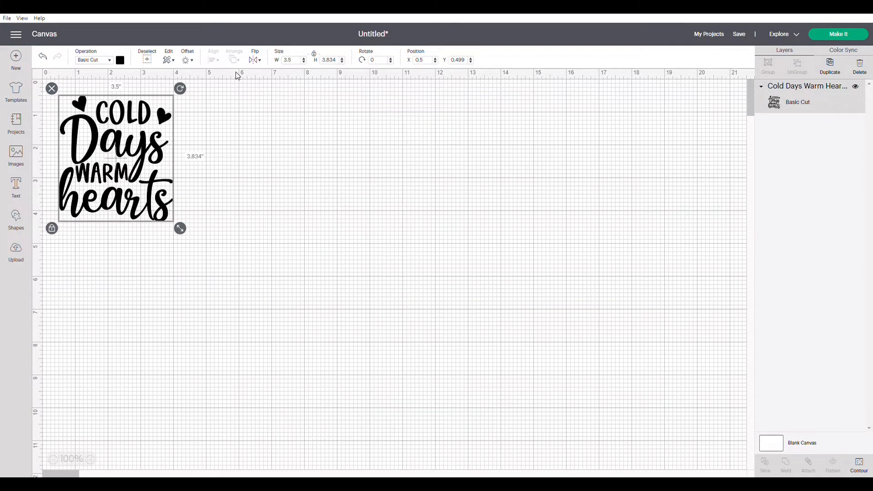
left_click_drag(110, 178, 350, 261)
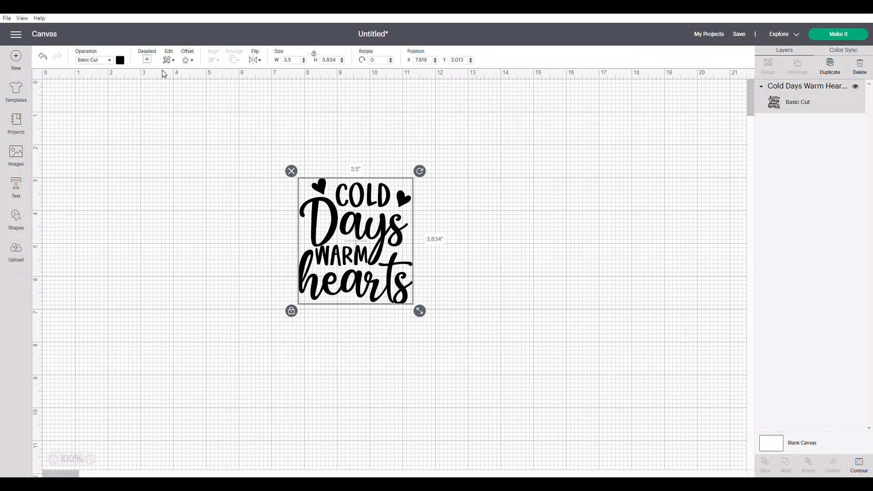
- Try a 0.15 in offset around the lettering, and apply a 0.10 in offset with rounded corners instead
left_click(187, 61)
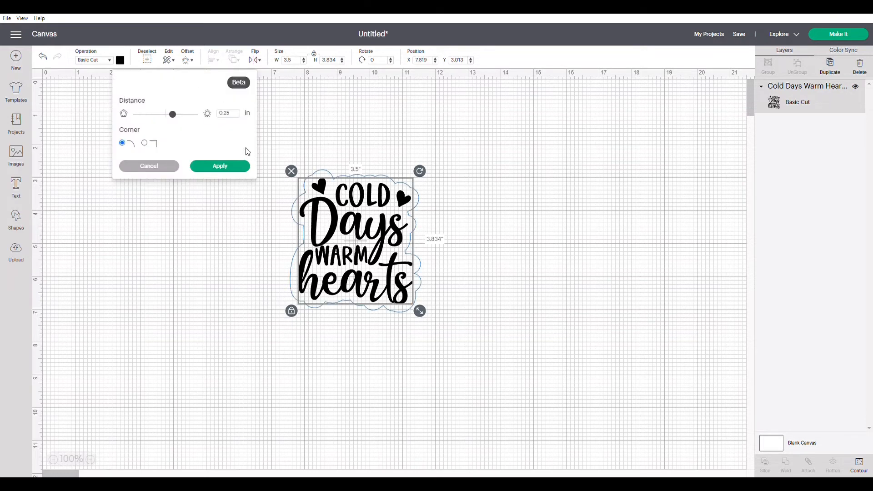
left_click(237, 116)
key("Return")
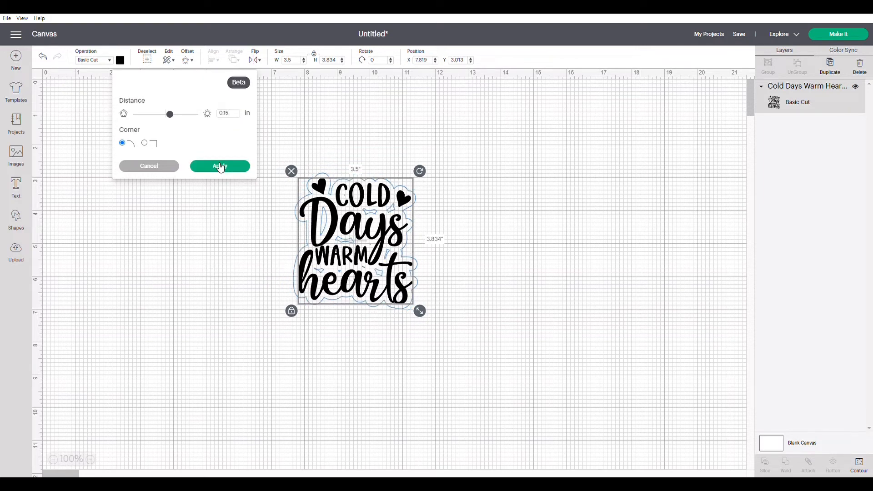
left_click(238, 119)
key("Return")
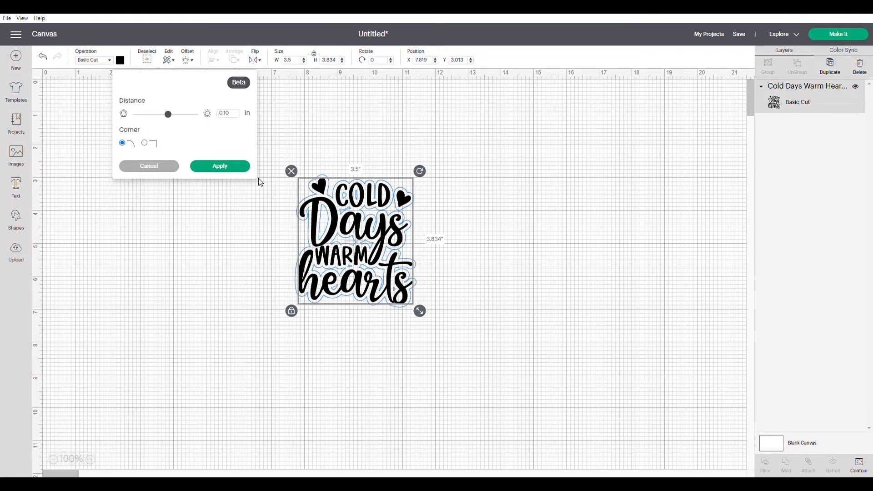
left_click(232, 170)
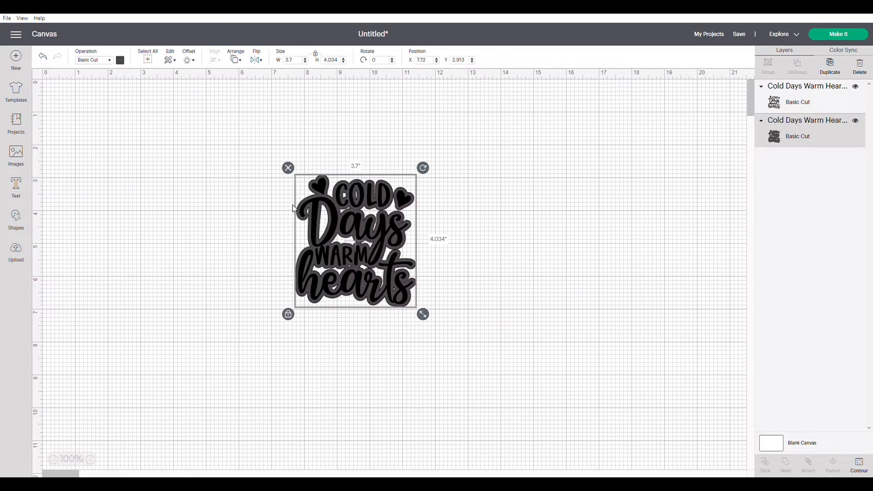
- Separate the black lettering from its grey offset, placing the offset at the canvas origin and the lettering beside it near the upper middle
left_click_drag(356, 261, 556, 251)
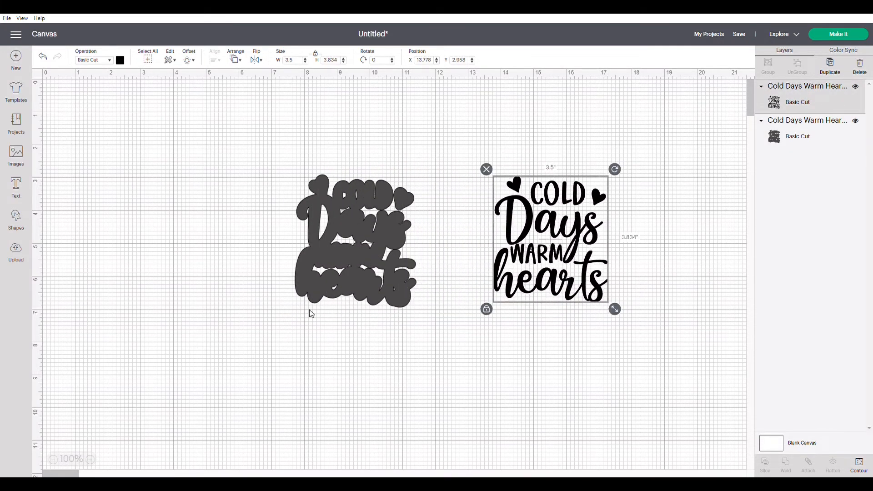
left_click_drag(380, 256, 116, 146)
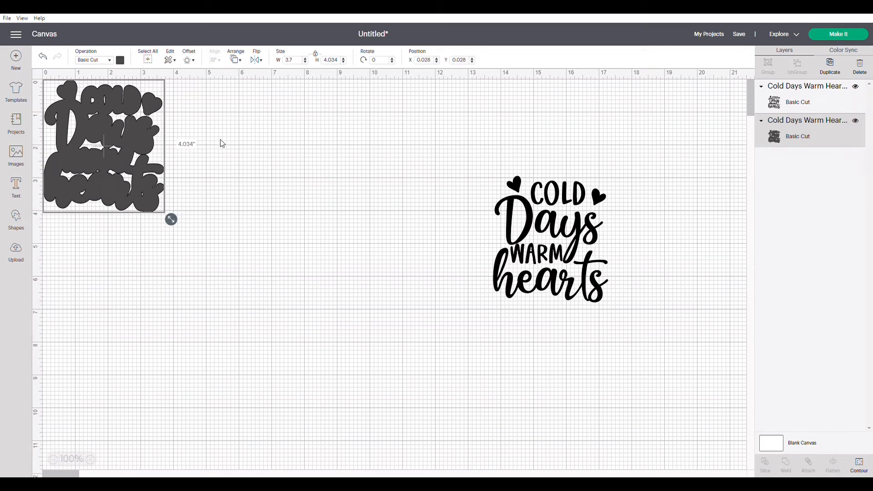
left_click_drag(580, 253, 375, 173)
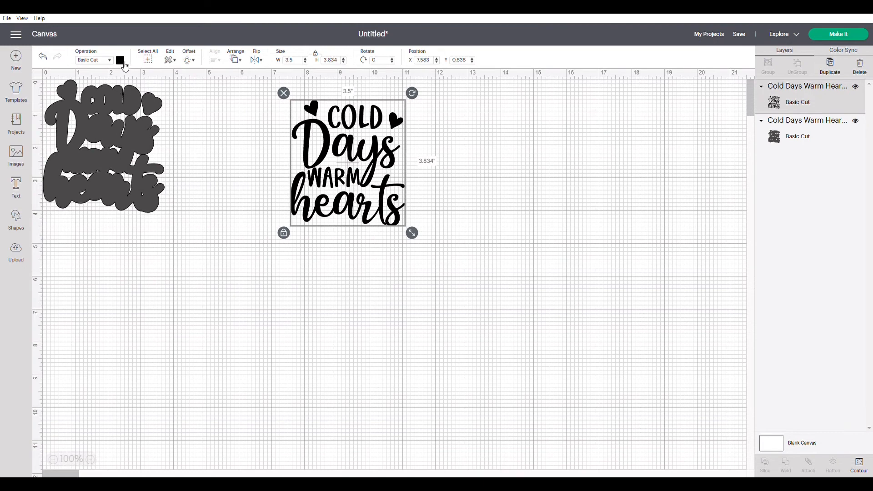
- Recolor the lettering green and layer it centered over the grey offset near the middle of the canvas
left_click(120, 61)
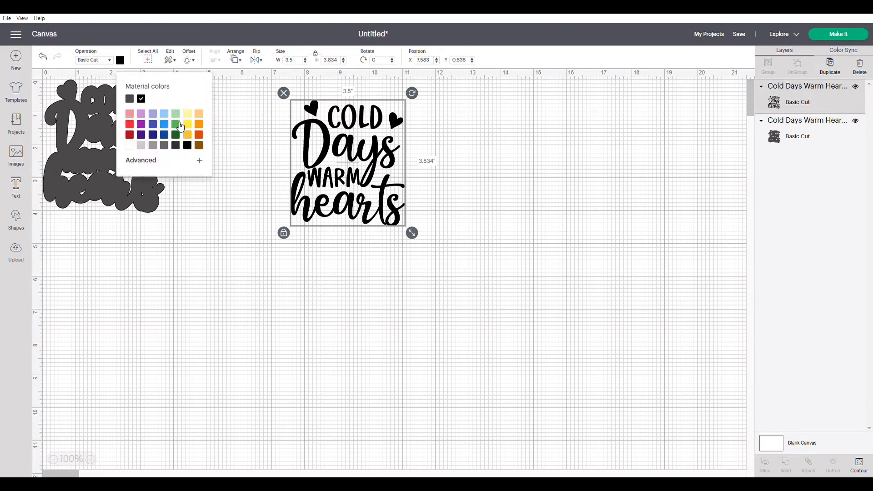
left_click(180, 125)
left_click_drag(366, 165, 269, 174)
left_click_drag(135, 158, 438, 279)
left_click_drag(264, 191, 424, 289)
left_click(597, 230)
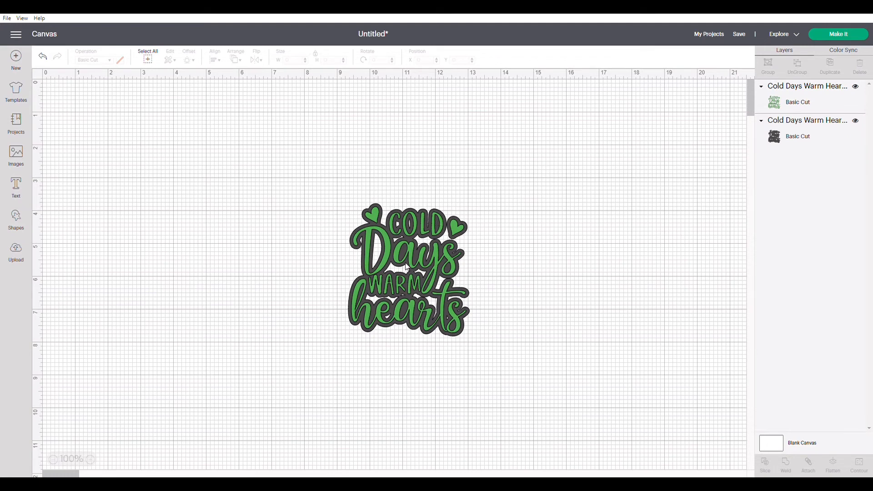
- Move the green lettering off the offset, and preview the grey and green cutting mats without continuing to cut
left_click_drag(409, 264, 565, 274)
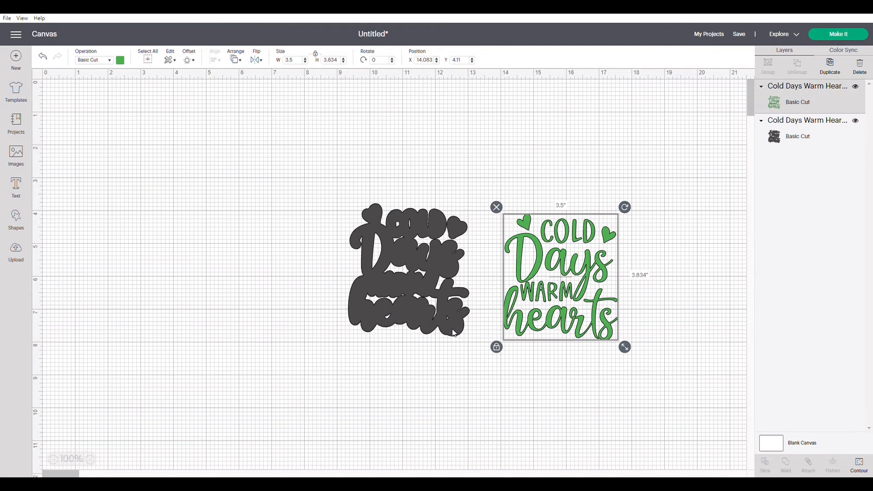
left_click(842, 38)
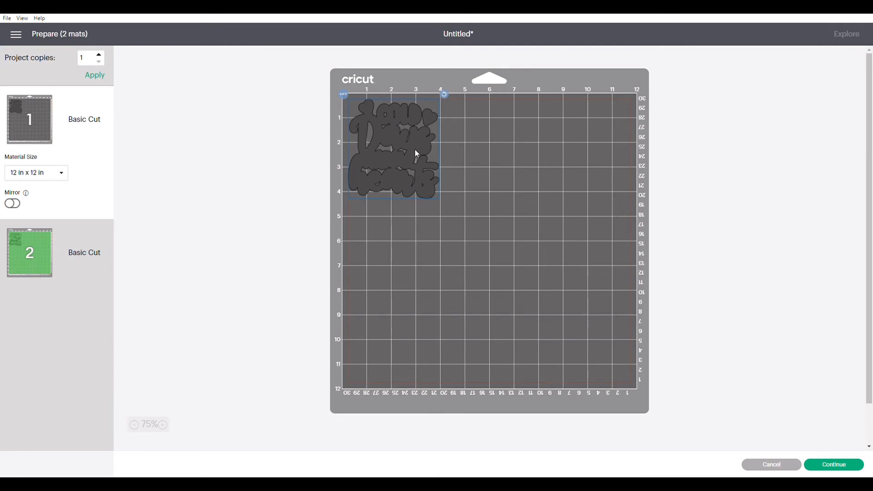
left_click(39, 272)
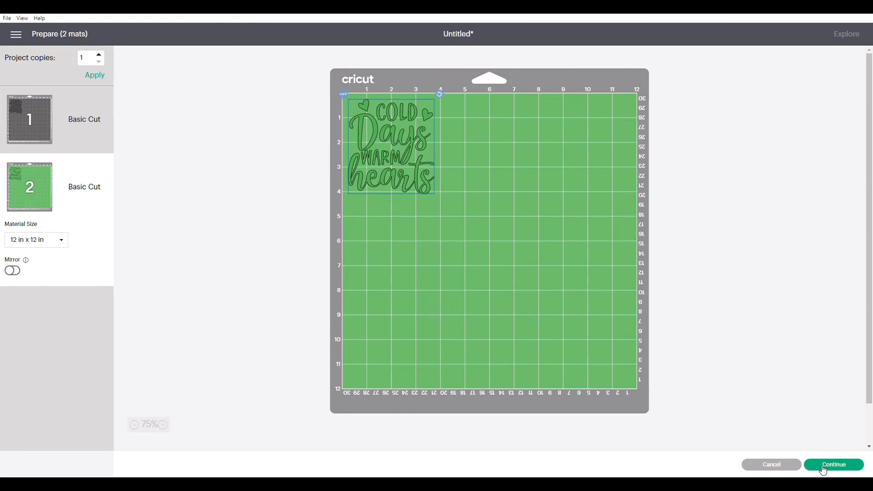
left_click(764, 468)
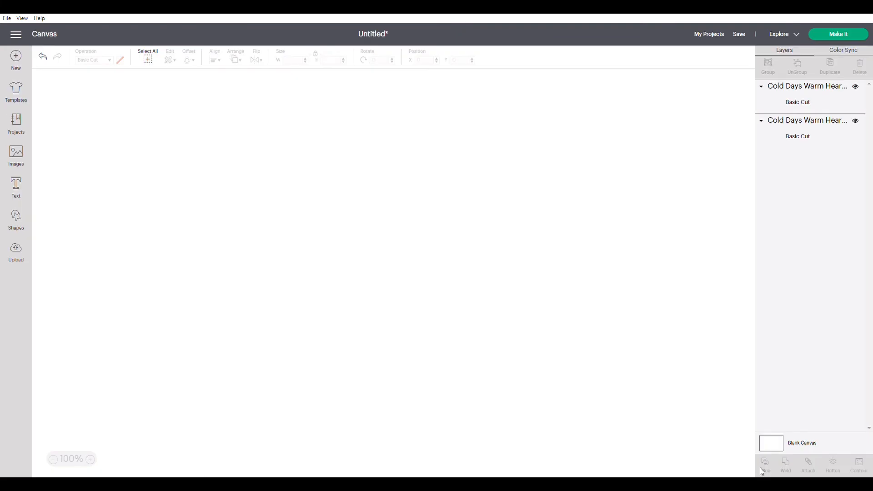
- Delete the green lettering and the grey offset from the canvas
left_click(614, 310)
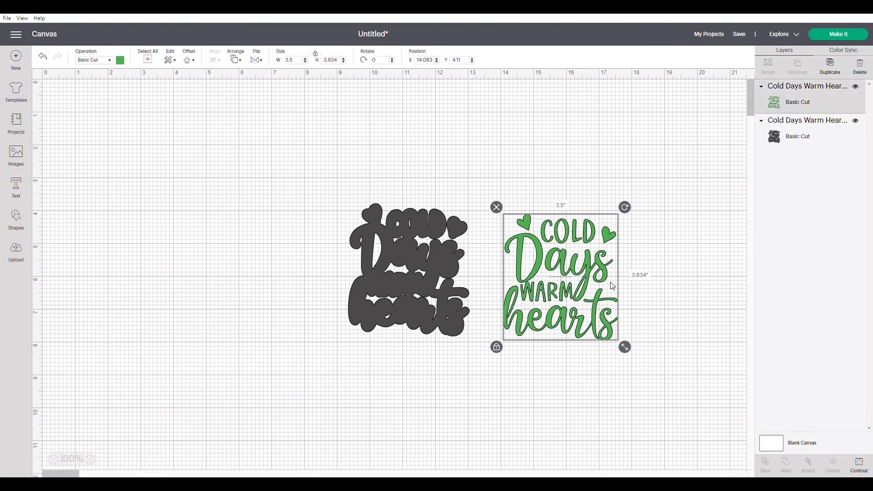
key("Delete")
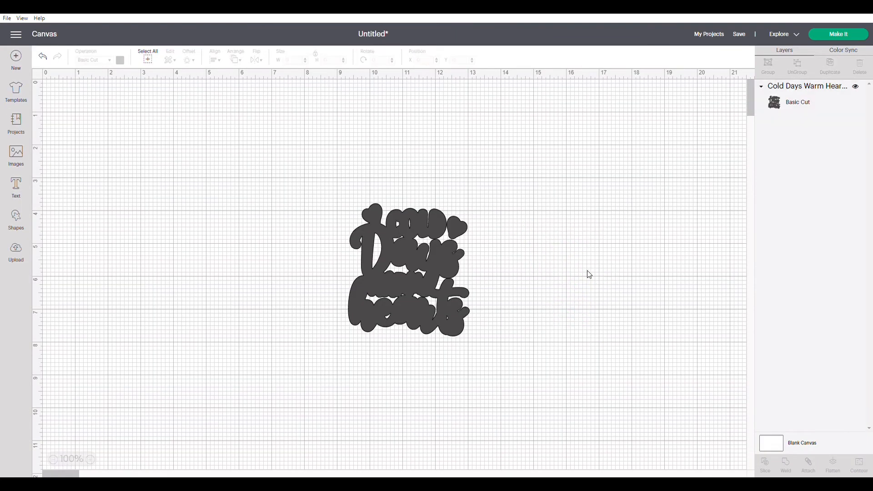
left_click(444, 277)
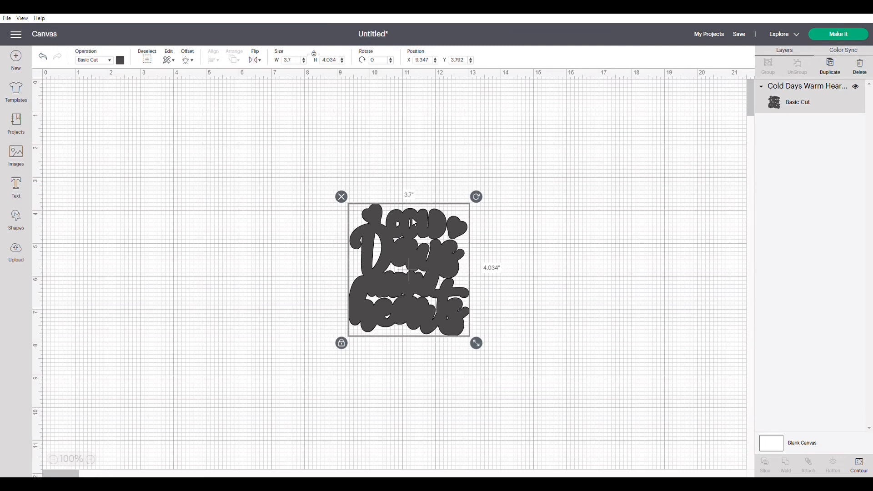
key("Delete")
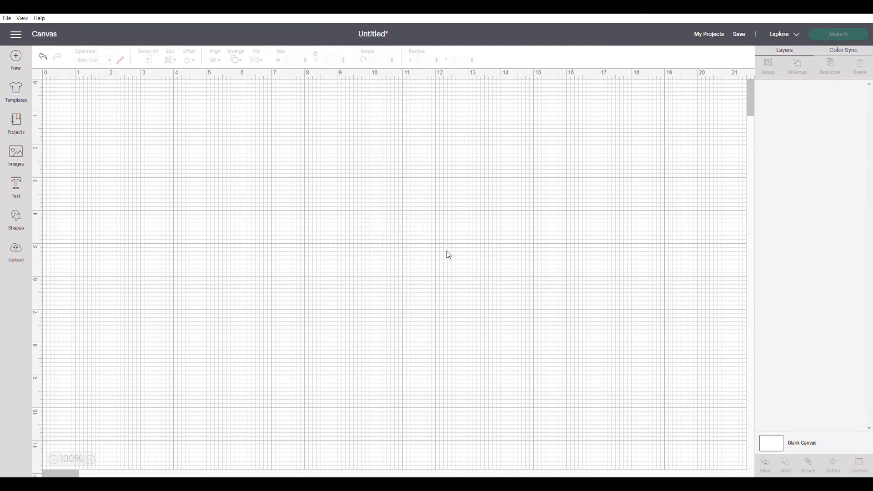